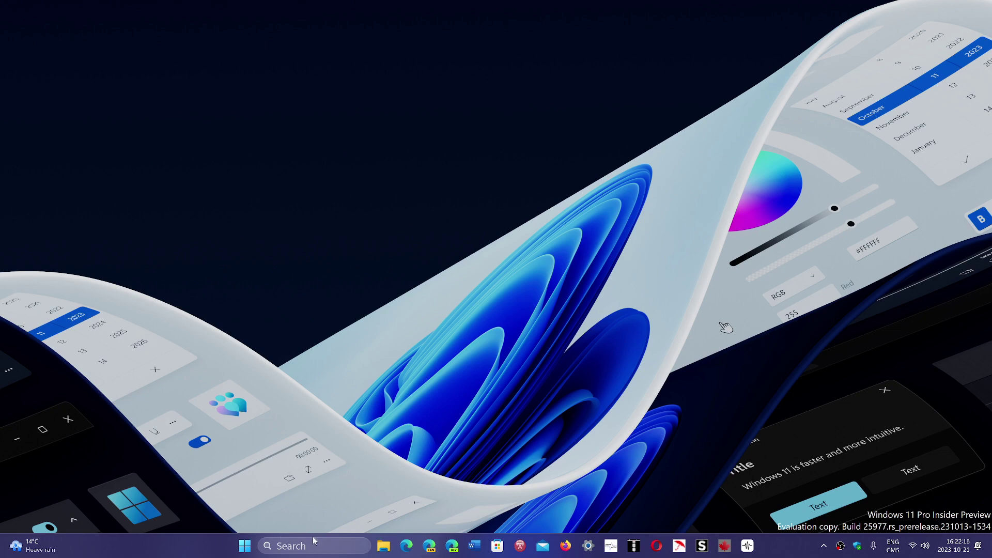
Launch Chrome and load chrome://site-engagement/, showing meteo.gc.ca at score 6.
left_click(289, 545)
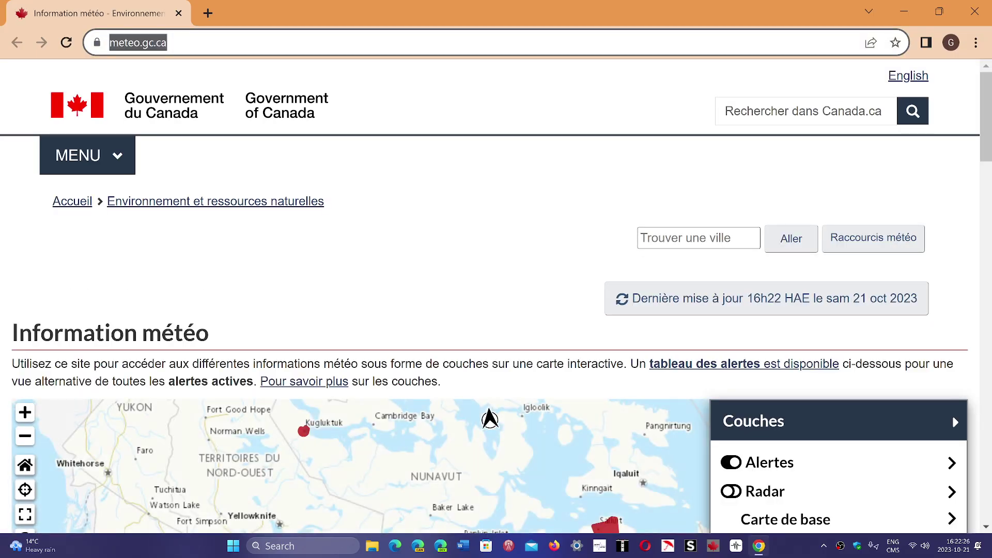
type("chrome://site-engagement/")
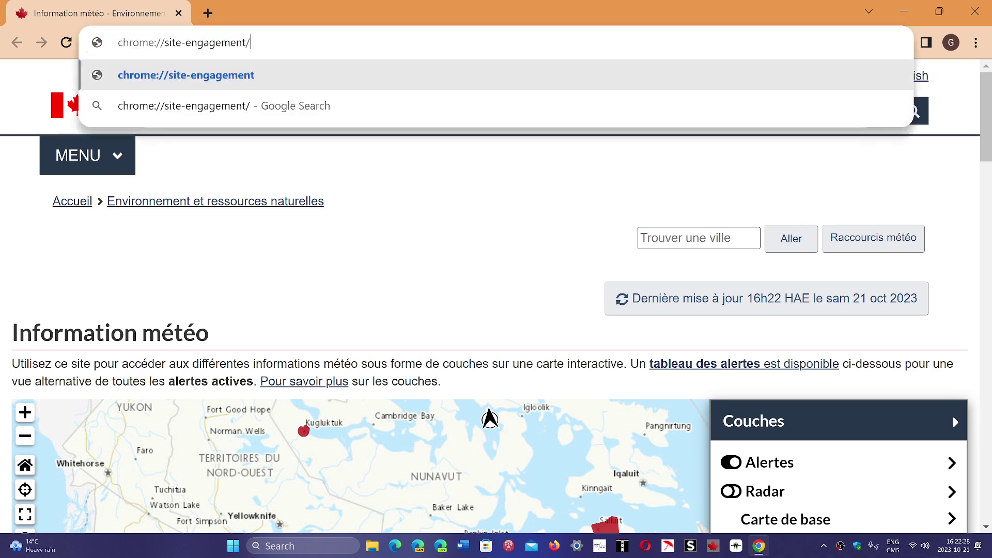
key("Return")
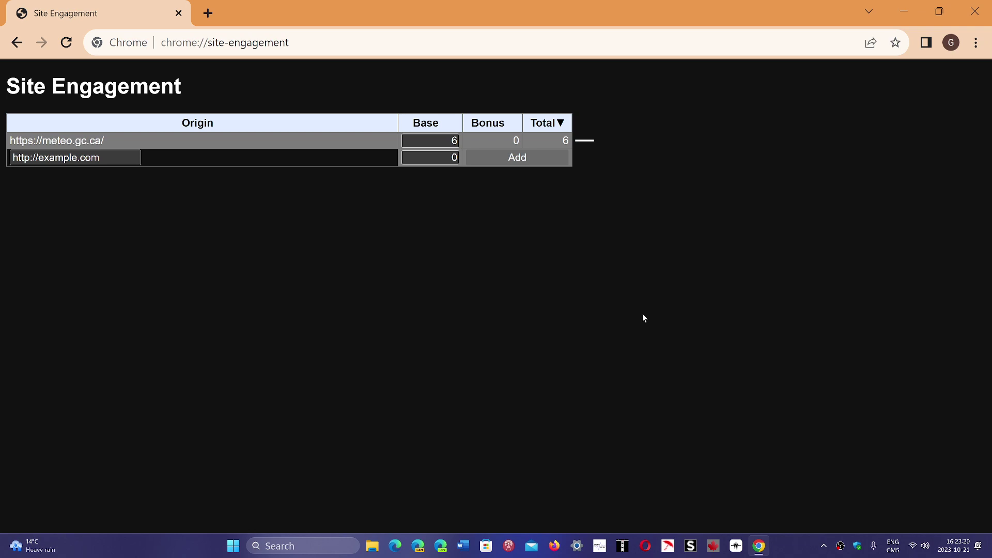
Restart Chrome on the meteo.gc.ca page and refresh the weather update time.
left_click(974, 12)
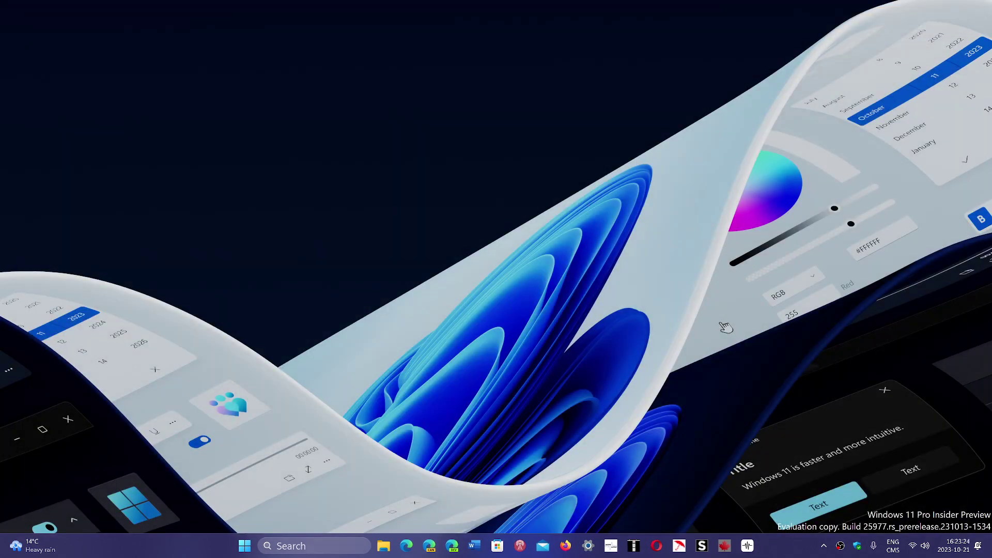
left_click(310, 546)
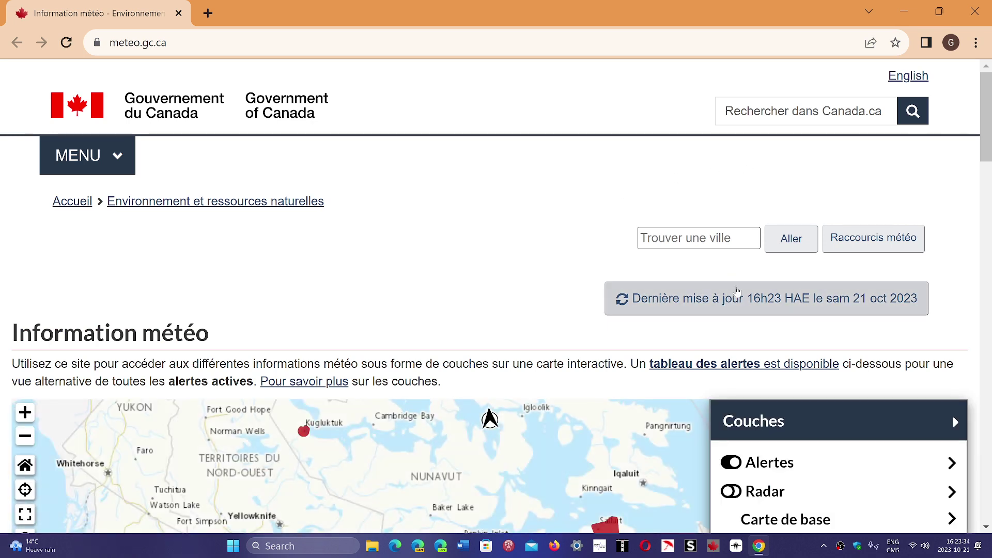
left_click(733, 300)
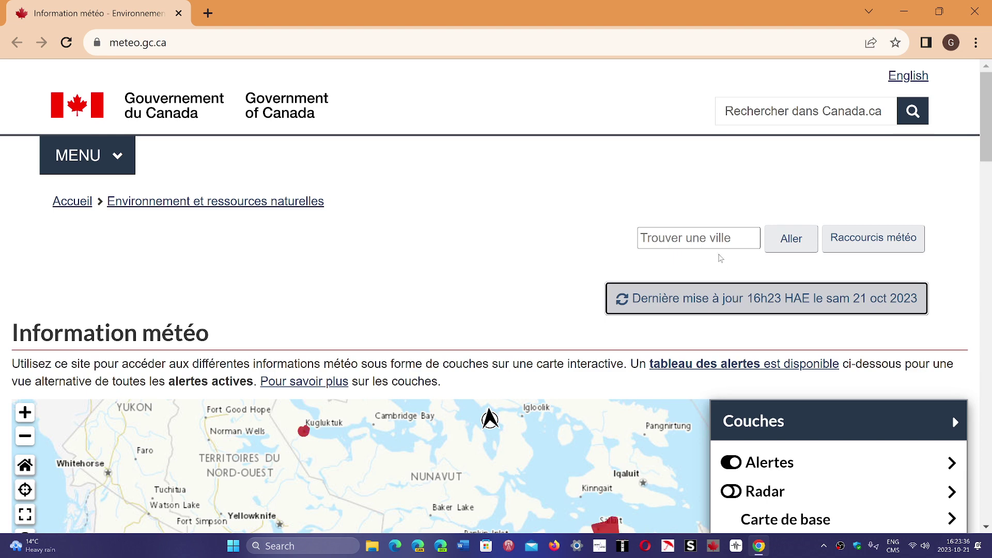
Search 'montreal' in Trouver une ville and open the Montréal, QC forecast.
left_click(697, 238)
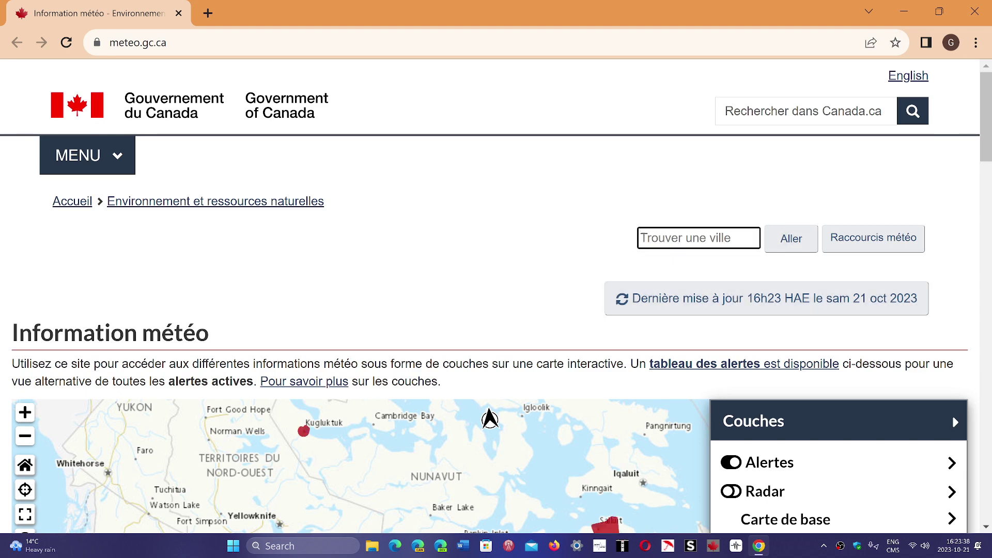
type("montreal")
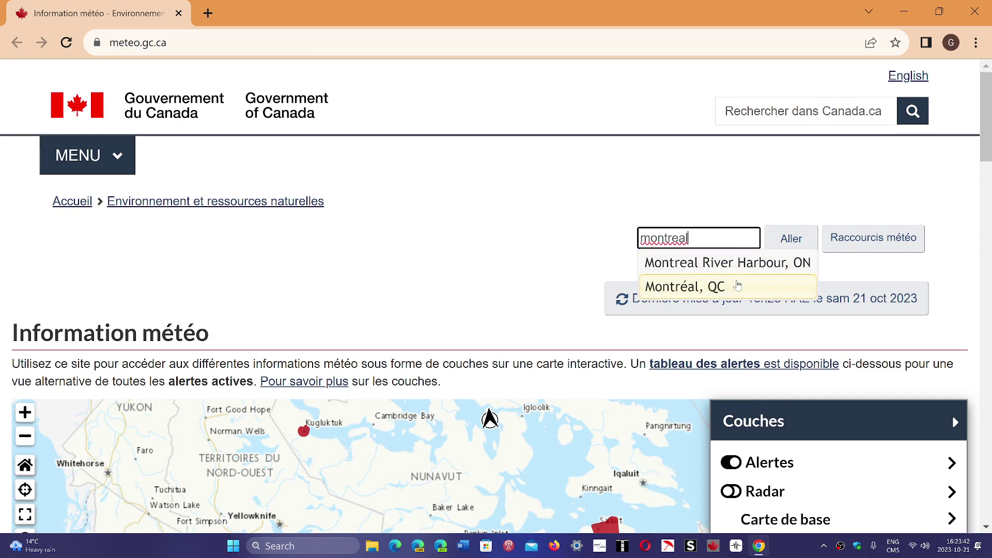
left_click(739, 283)
left_click(779, 239)
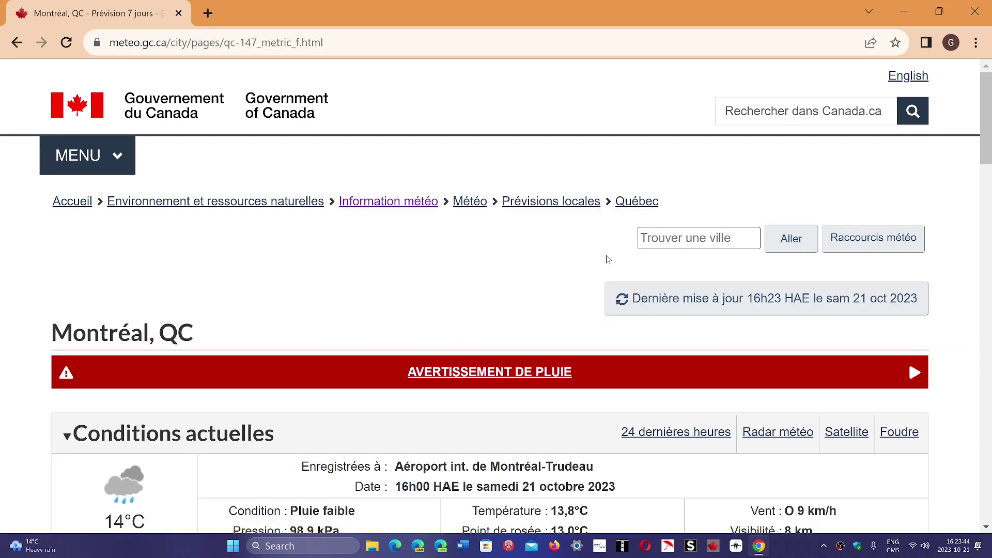
scroll(547, 281, "down", 10)
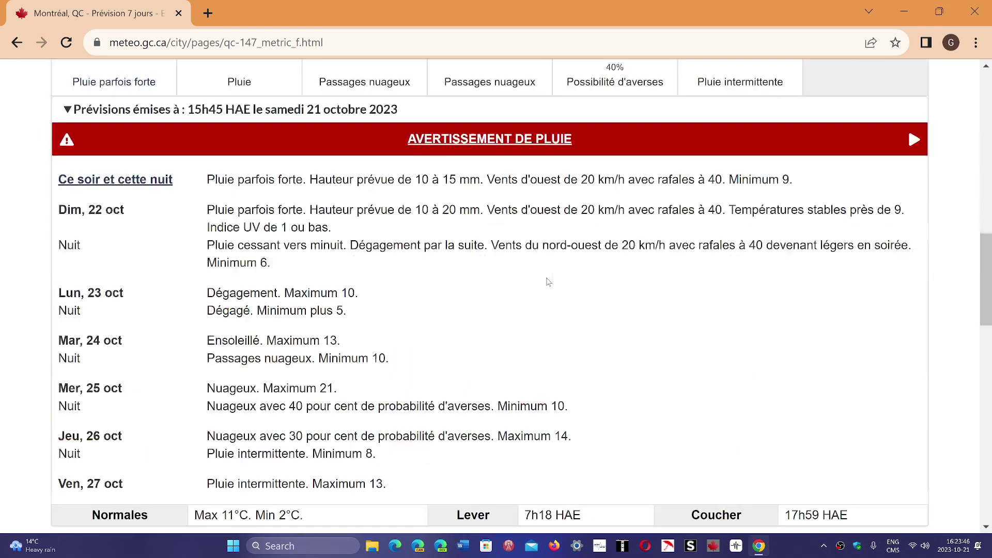
scroll(546, 281, "up", 10)
Expand the rain warning details, then go to the Météo main page.
left_click(505, 375)
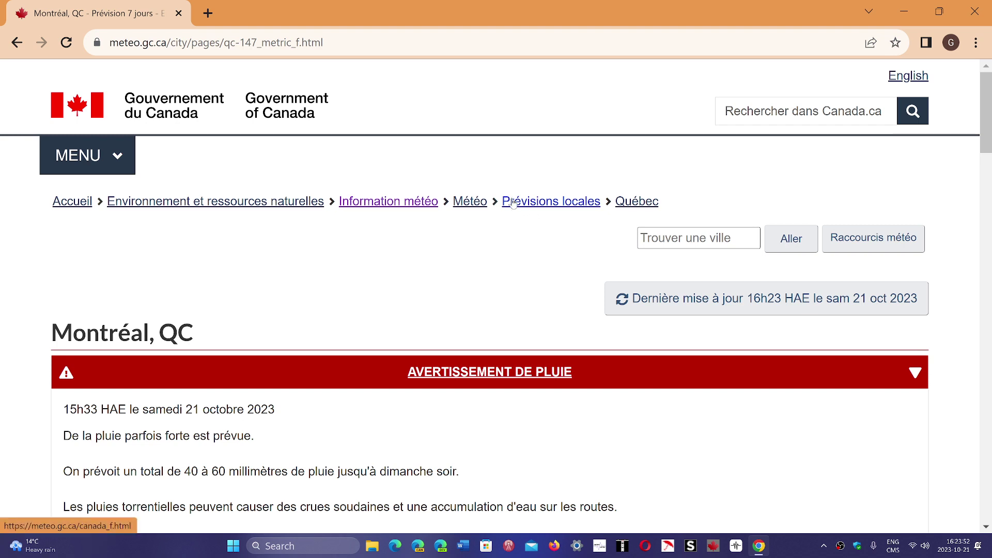
left_click(478, 202)
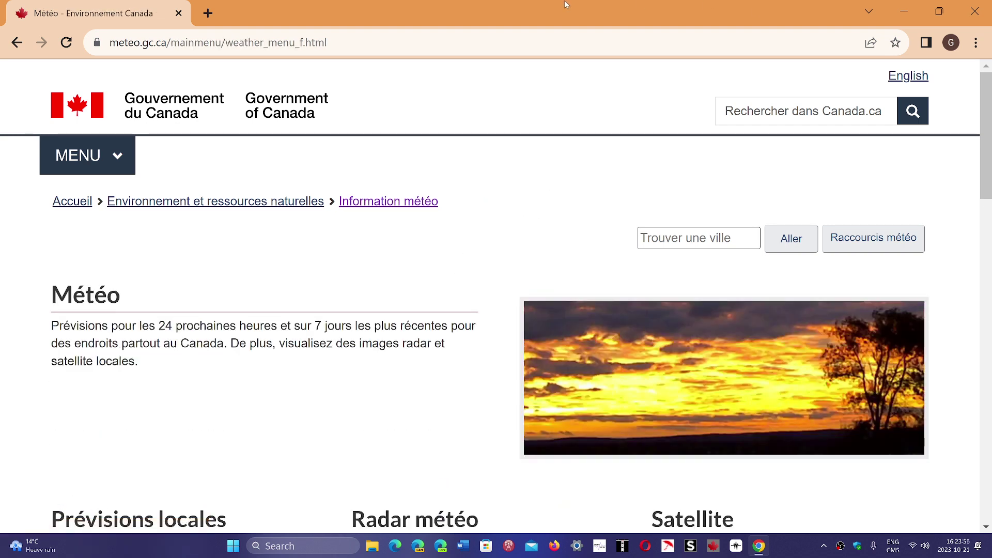
key("ctrl+l")
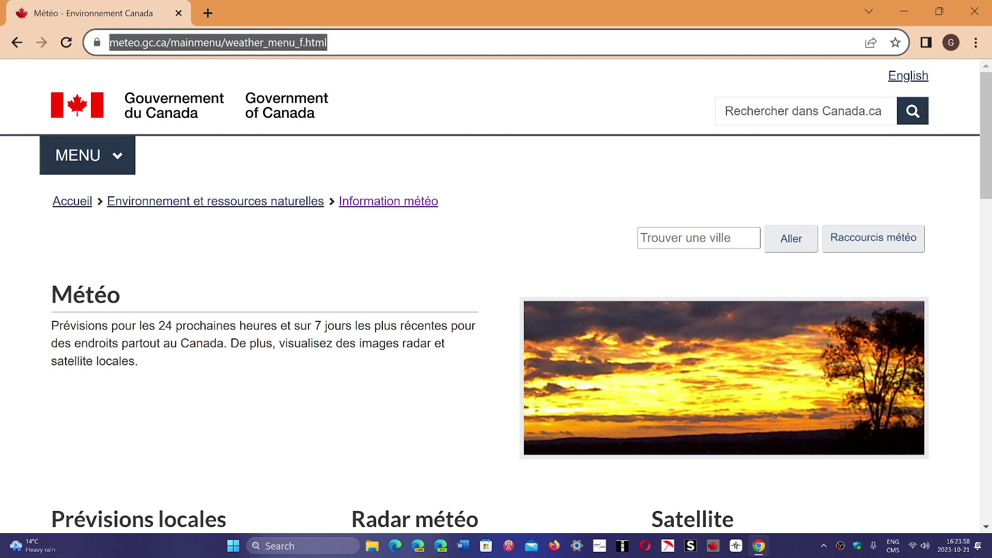
Paste chrome://site-engagement/ into the address bar to see meteo.gc.ca now scoring 8.7.
type("chrome://site-engagement/")
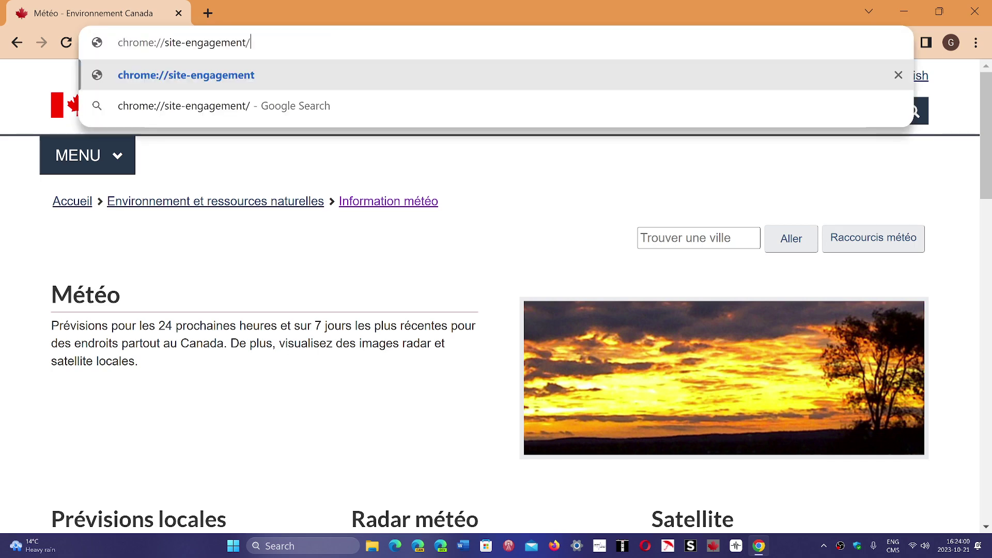
key("Return")
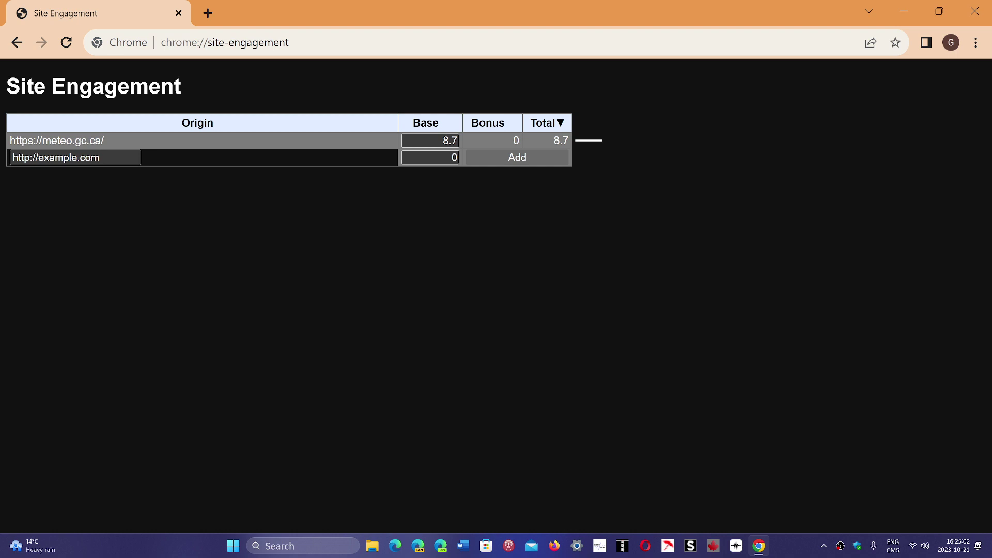
Clear the last hour's browsing history, cookies and cached files via Privacy and security settings.
left_click(975, 43)
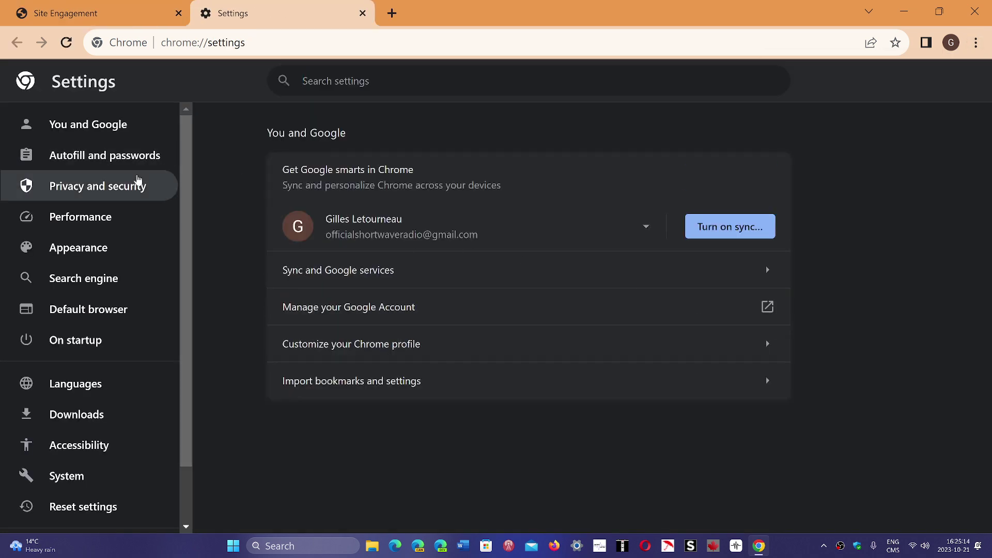
left_click(110, 186)
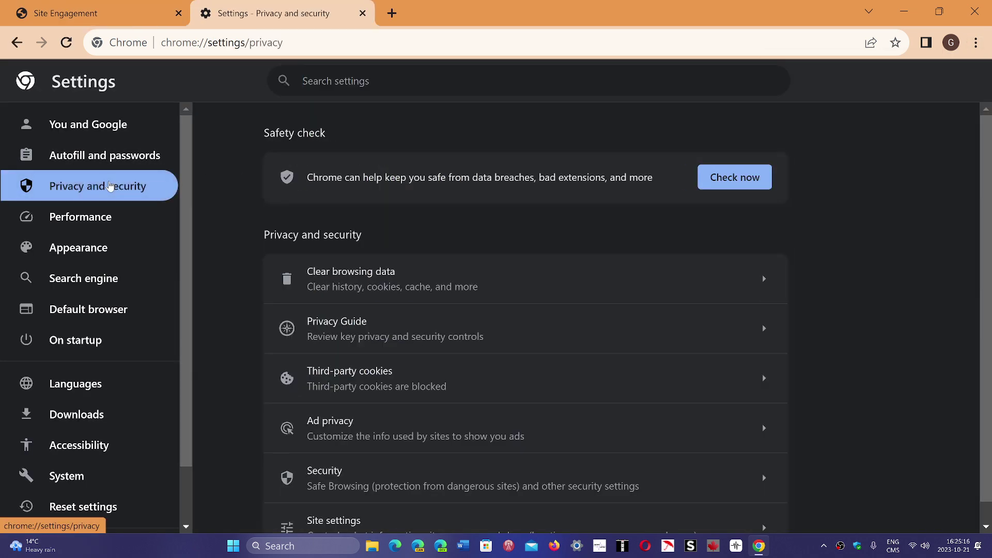
left_click(364, 274)
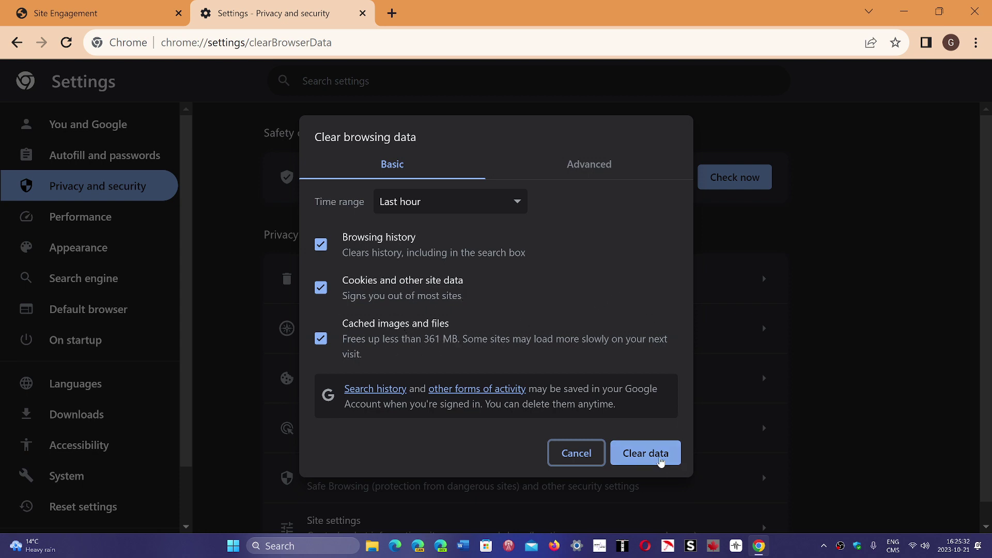
left_click(645, 453)
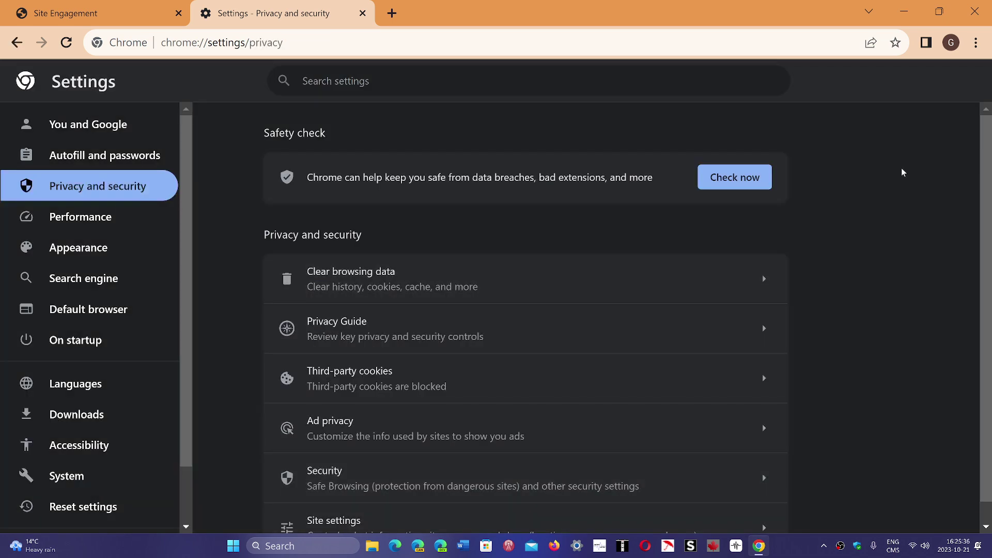
Restart Chrome and load chrome://site-engagement/, where meteo.gc.ca now scores 3.
left_click(986, 7)
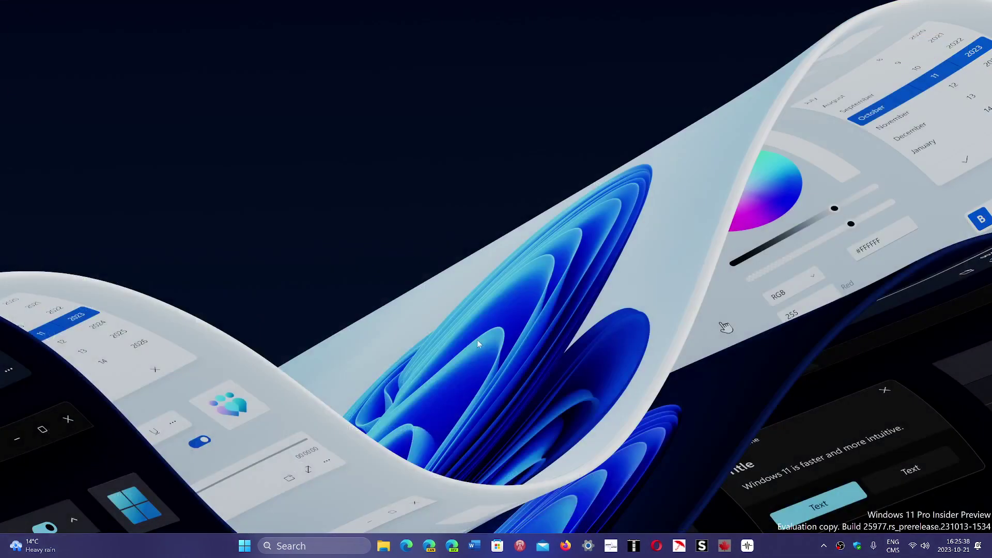
left_click(297, 546)
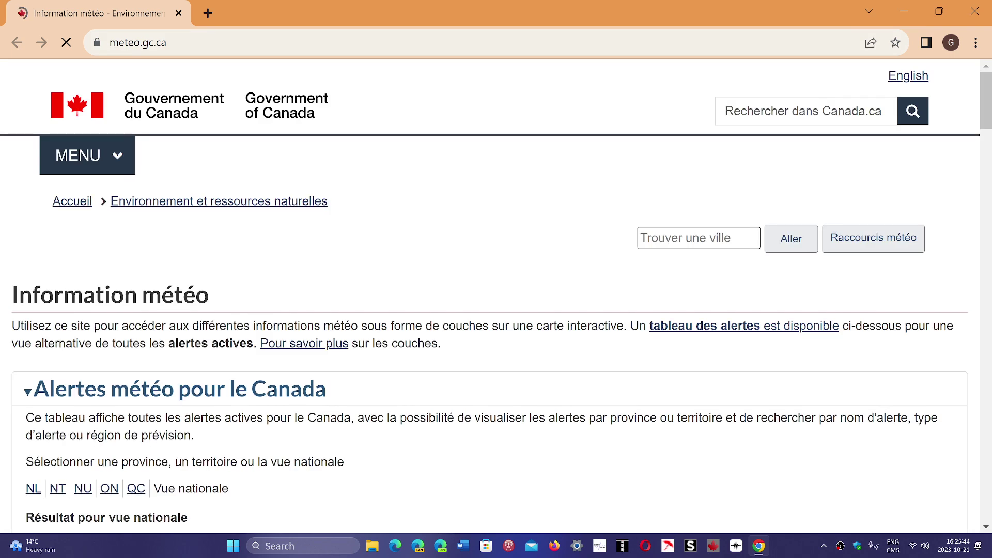
left_click(422, 43)
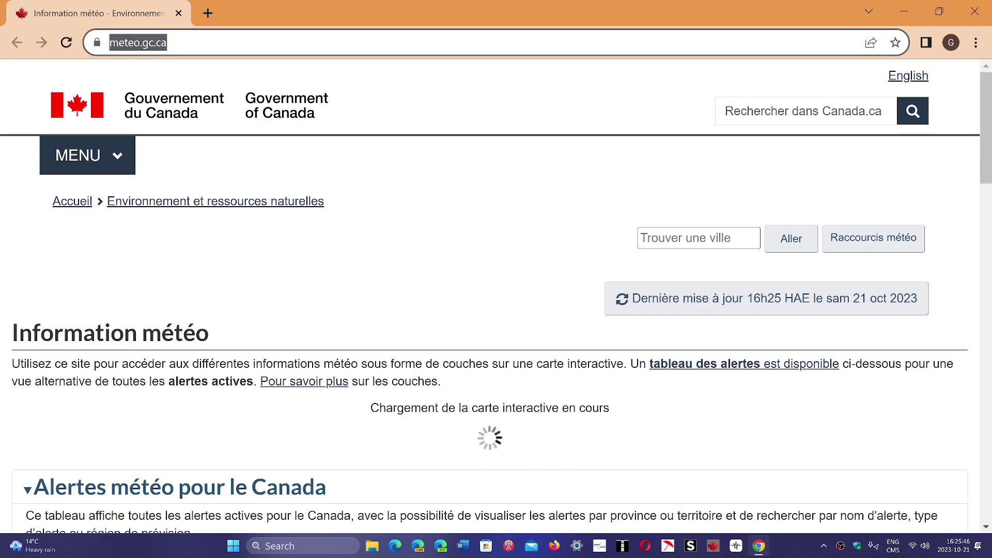
type("chrome://site-engagement/")
key("Return")
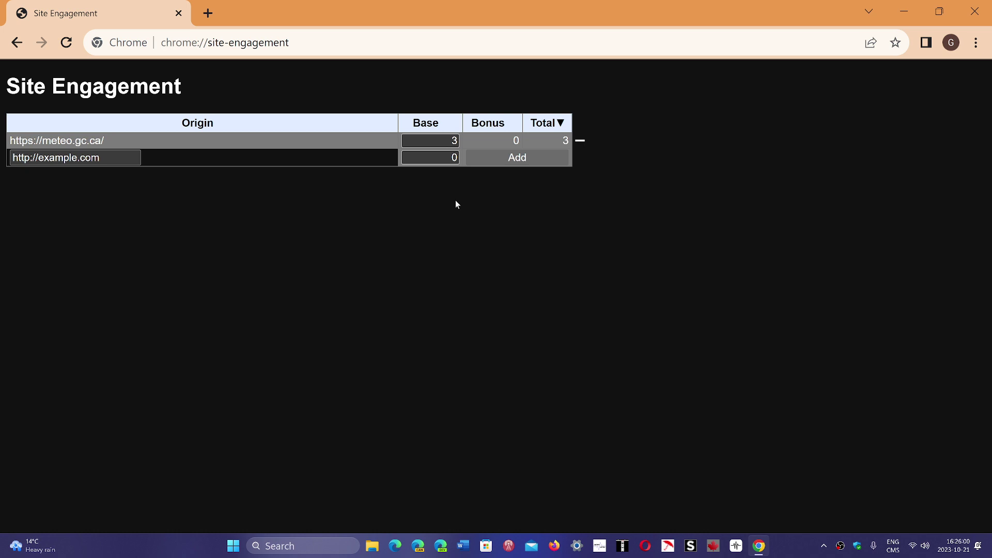
Open Chrome Settings in a new tab at the Privacy and security section.
left_click(975, 43)
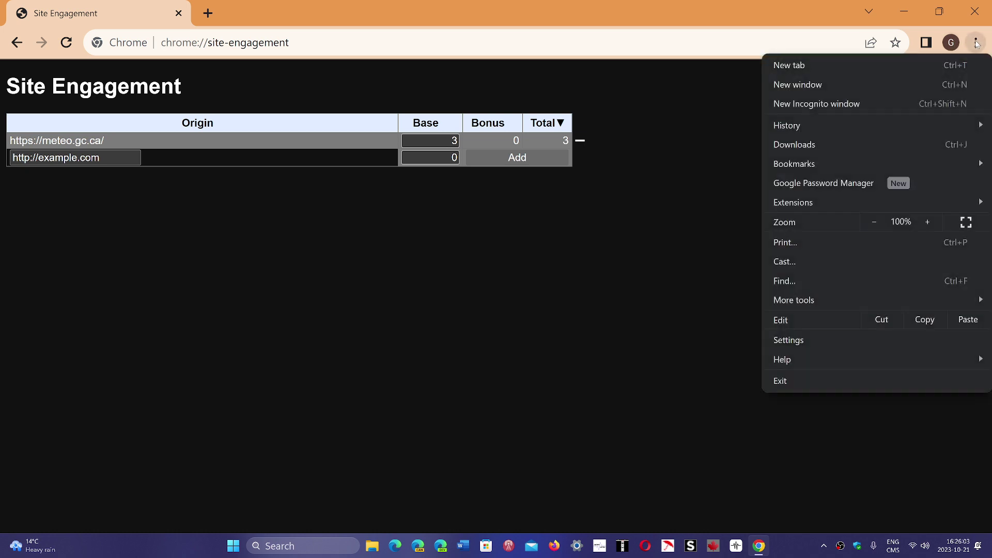
left_click(820, 337)
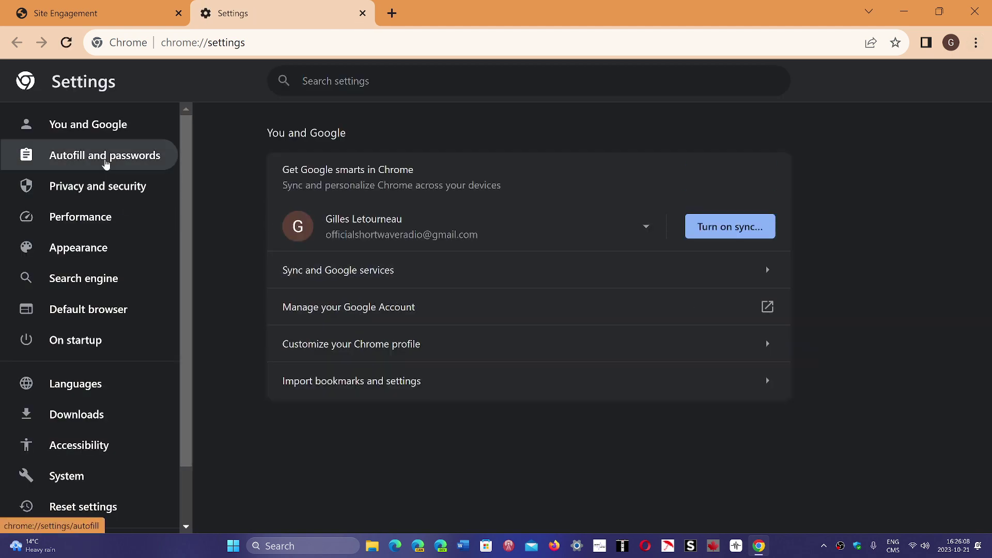
left_click(91, 196)
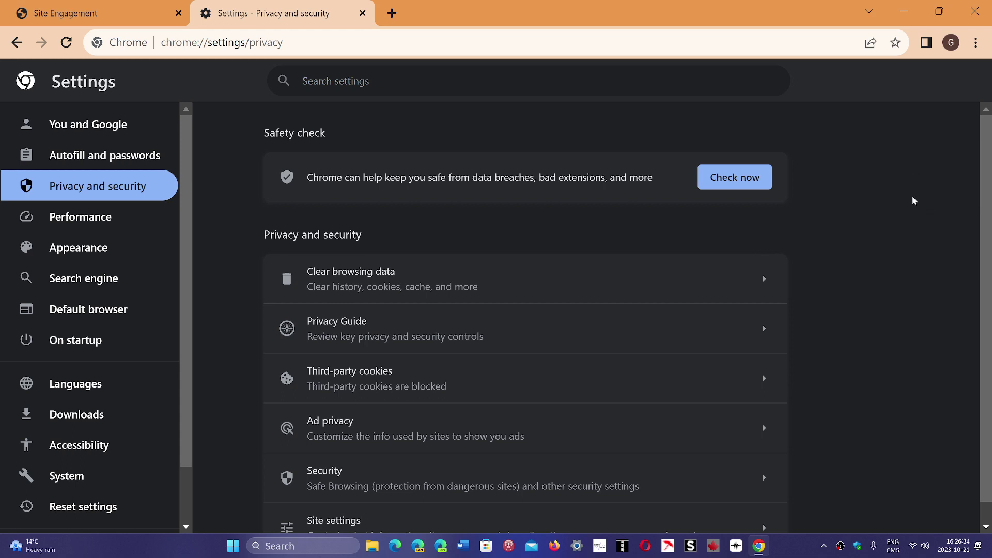
Close the Settings tab, then close the Chrome window.
left_click(363, 13)
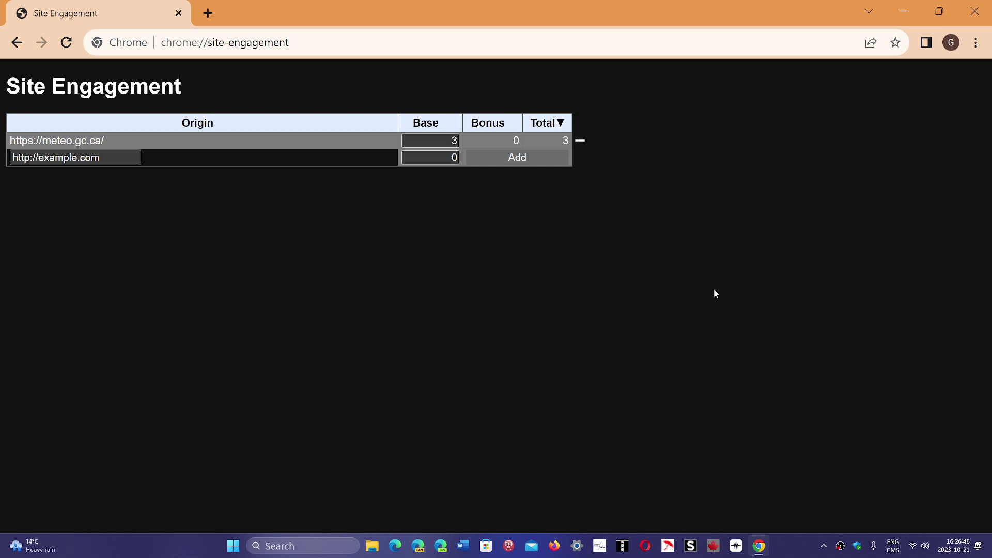
left_click(971, 13)
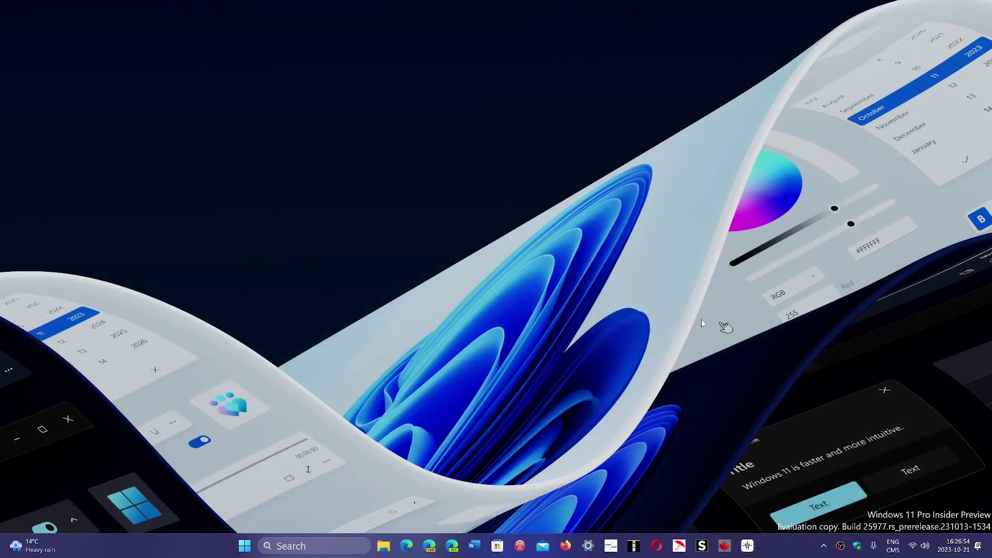